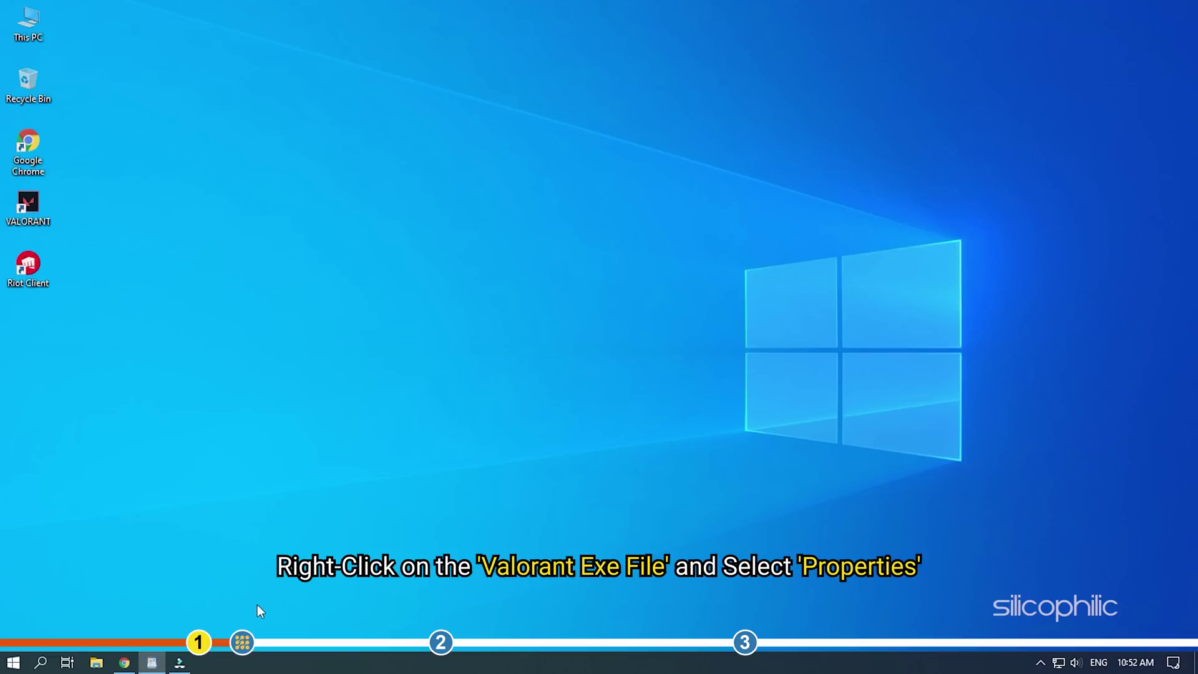
Step: In the VALORANT shortcut's Compatibility settings, enable Run as administrator and Disable fullscreen optimizations, then apply
right_click(40, 200)
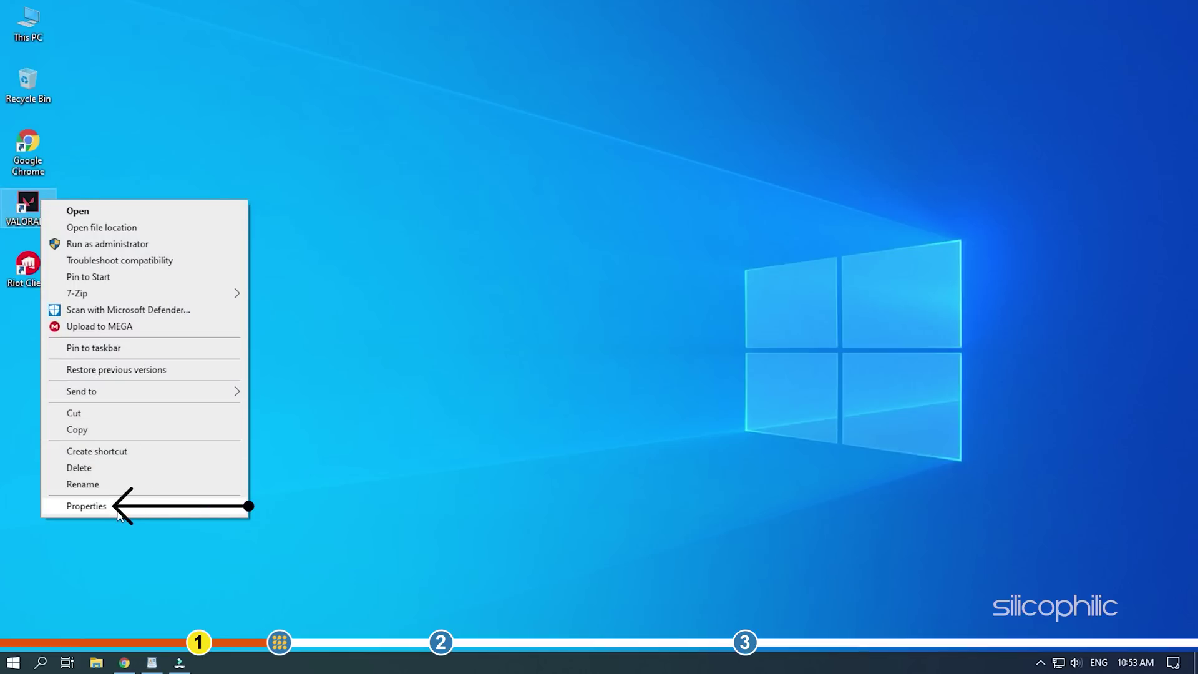
left_click(87, 506)
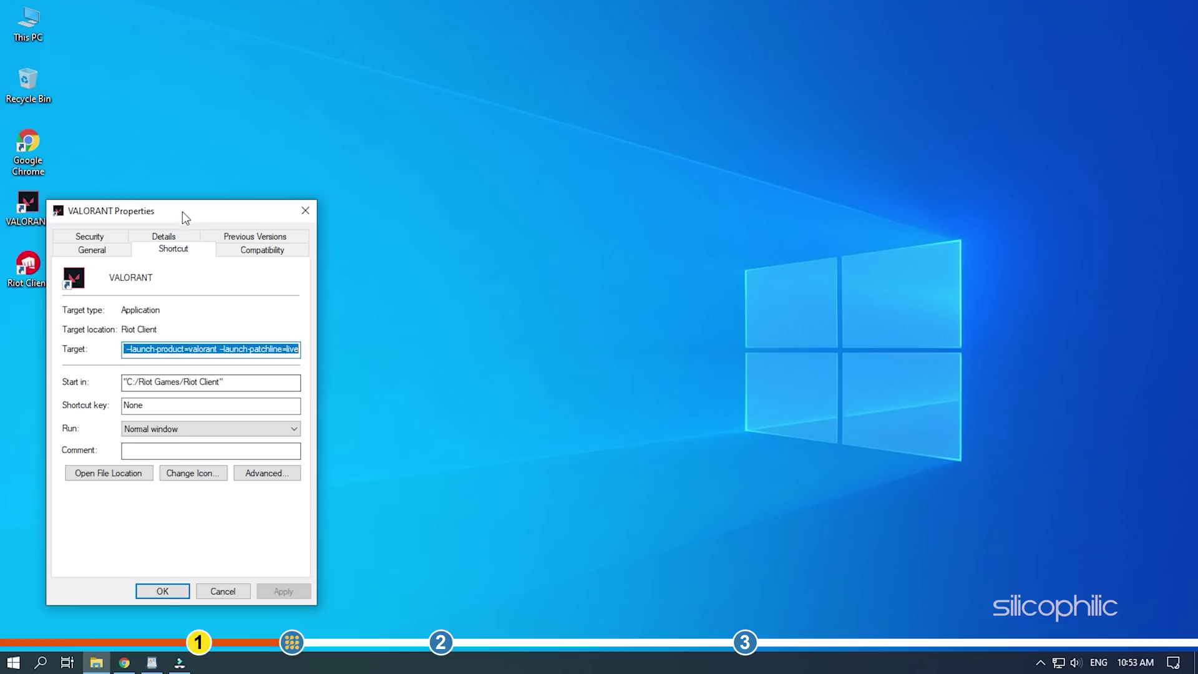
left_click_drag(182, 209, 502, 74)
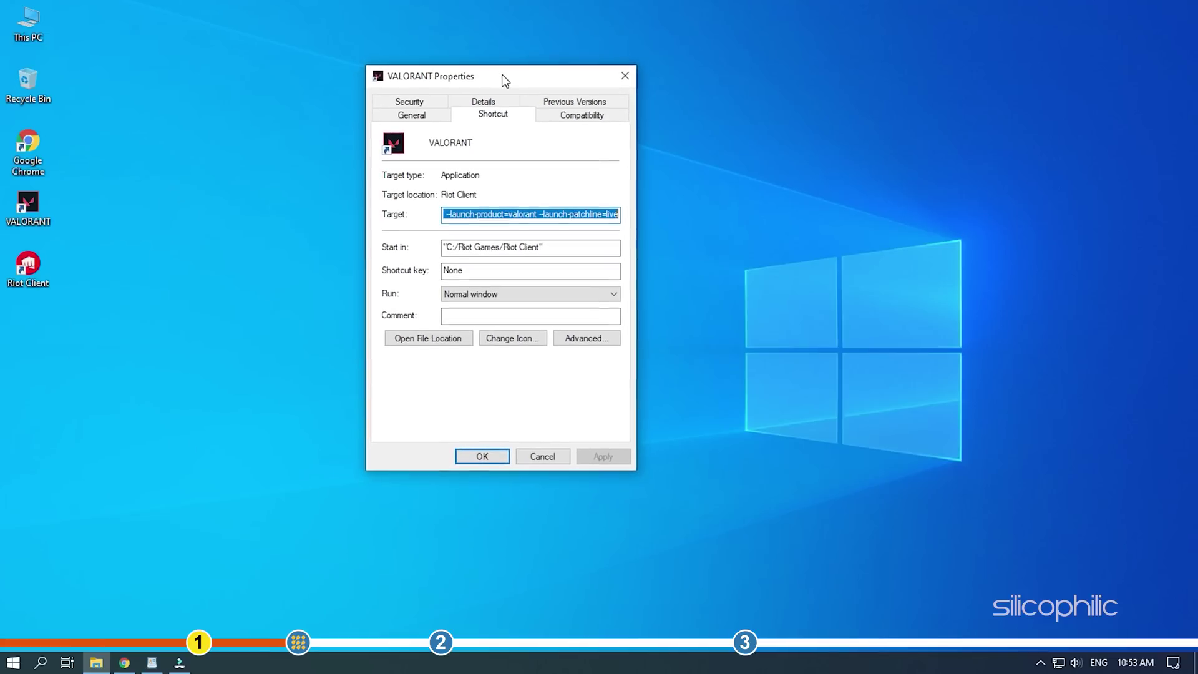
left_click(609, 120)
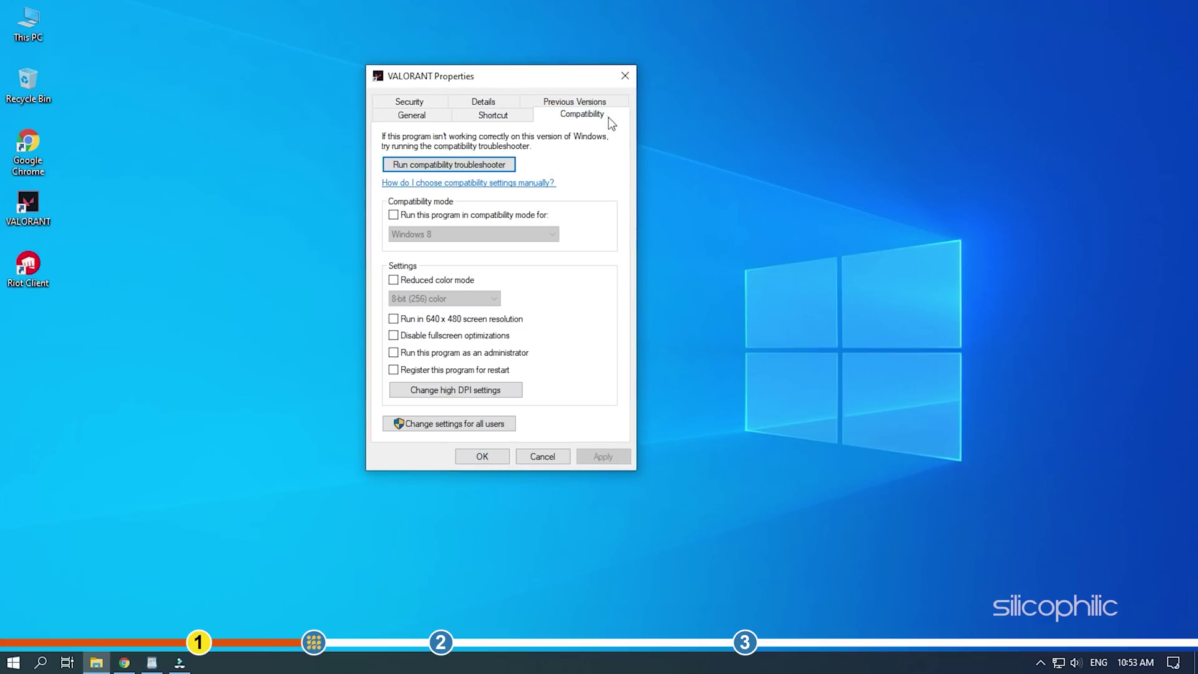
left_click(394, 353)
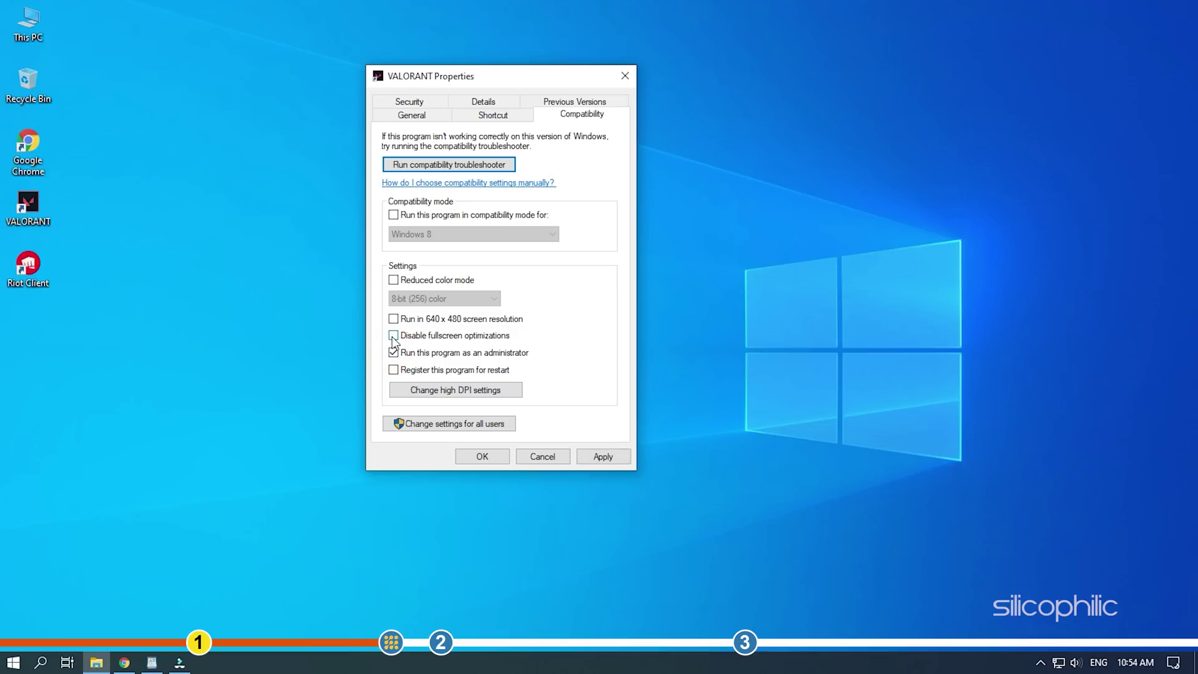
left_click(393, 335)
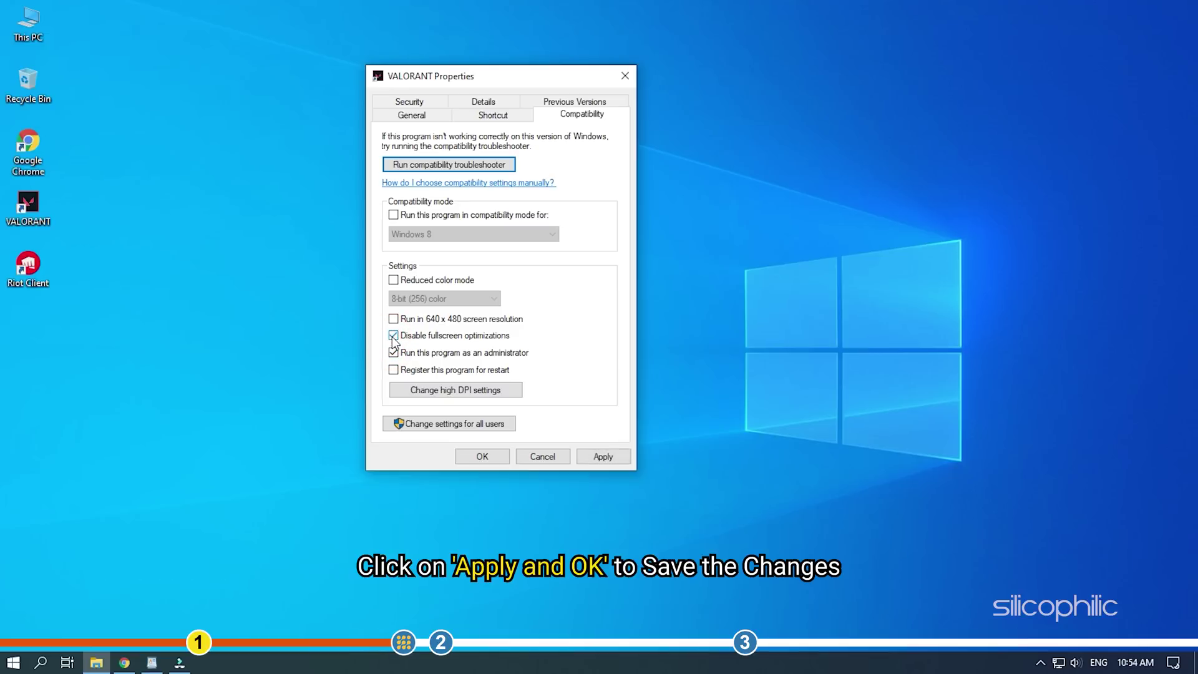
left_click(622, 459)
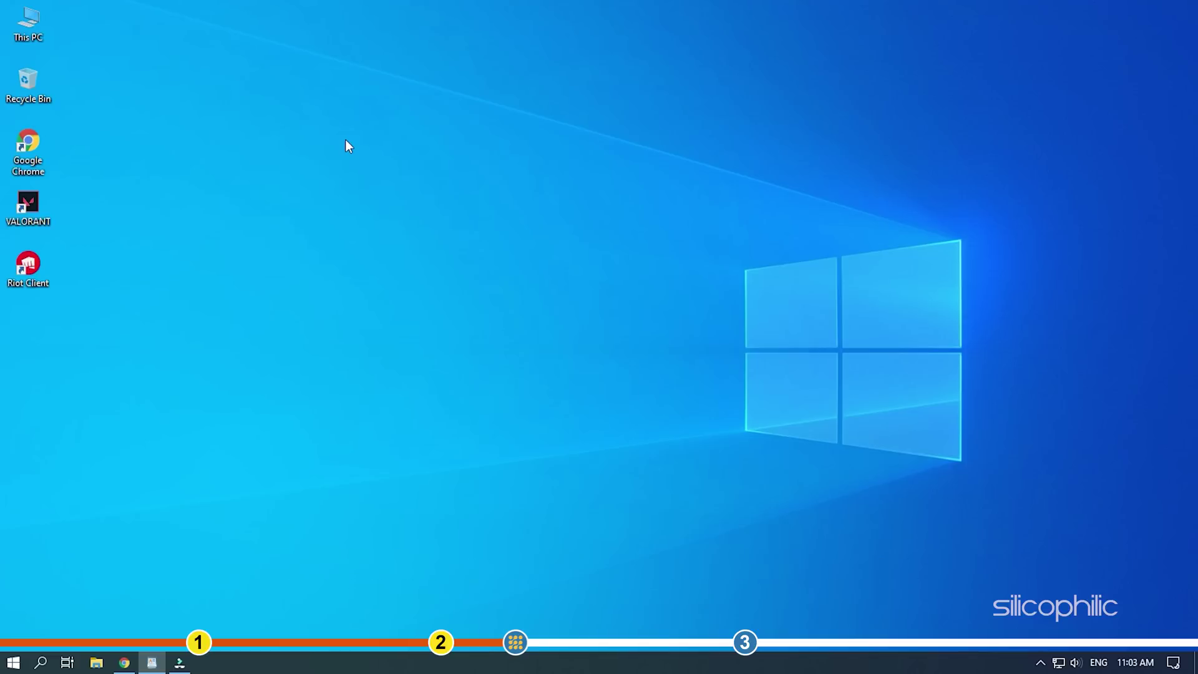
Step: Launch services.msc from the Run prompt
key("super+r")
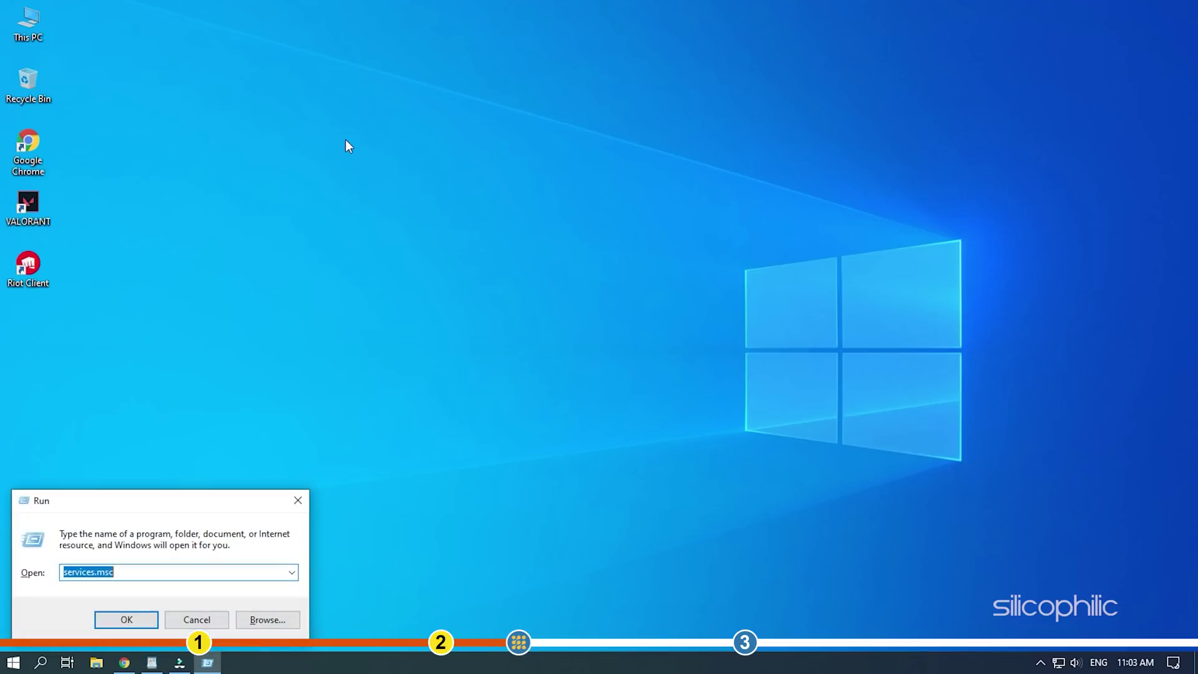
left_click(154, 573)
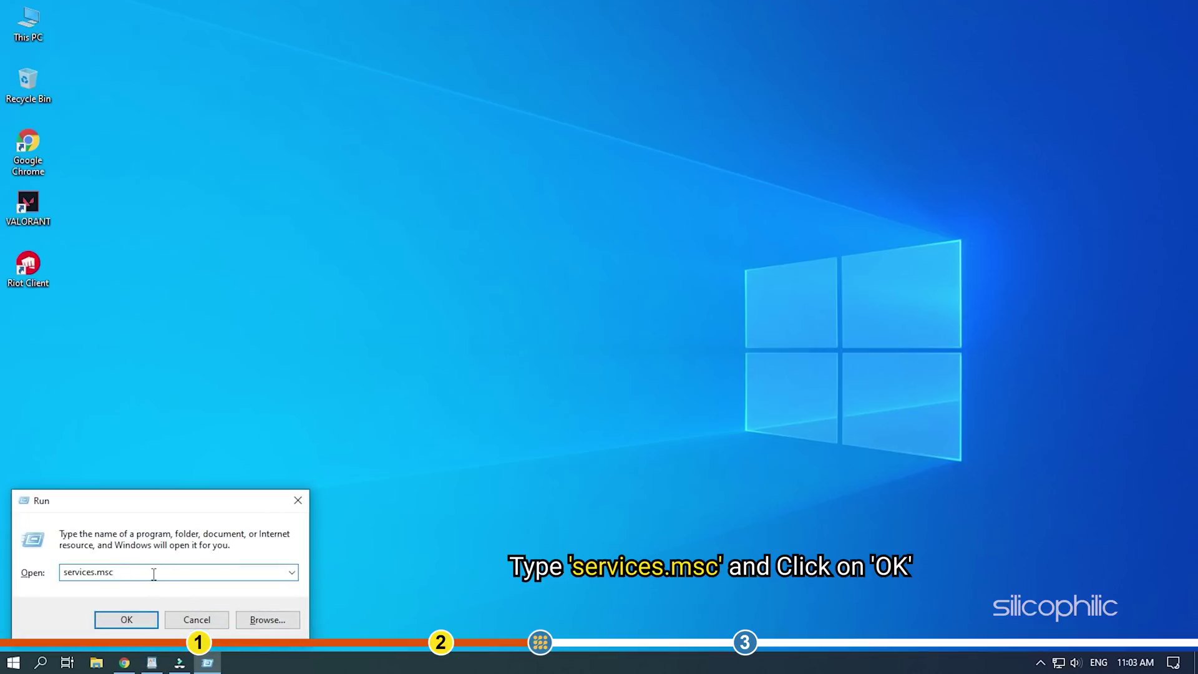
left_click(144, 620)
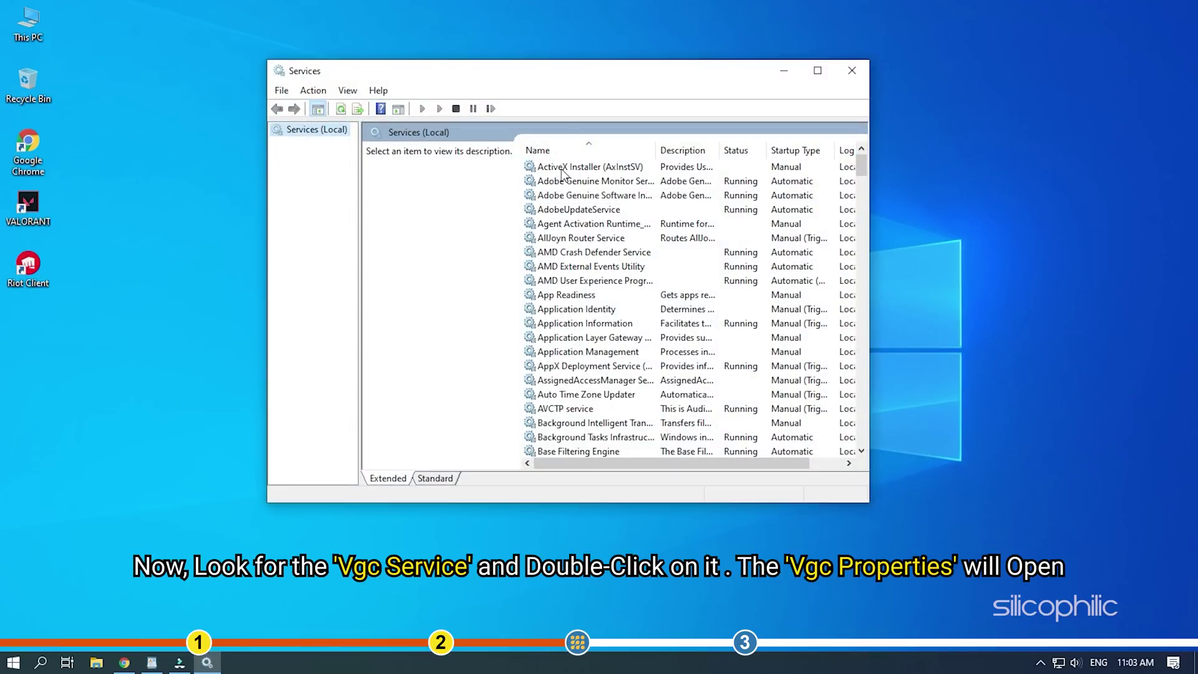
Step: Stop vgc, set its startup type to Automatic, restart it, save, and close Services
key("v")
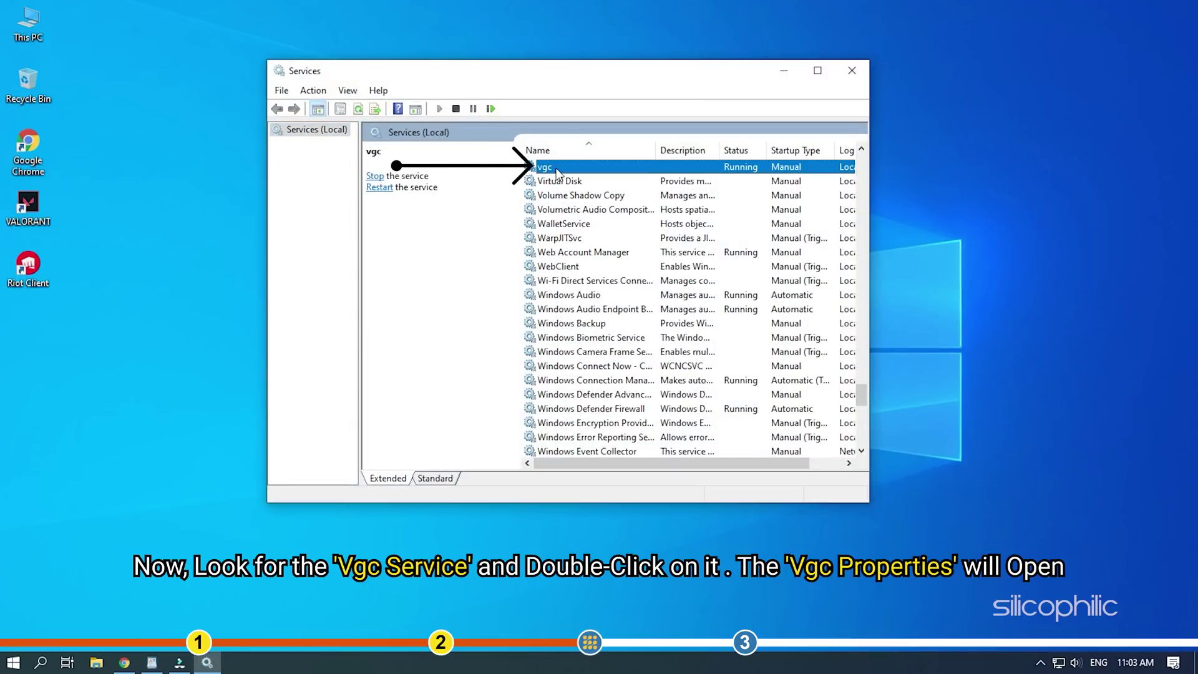
double_click(556, 170)
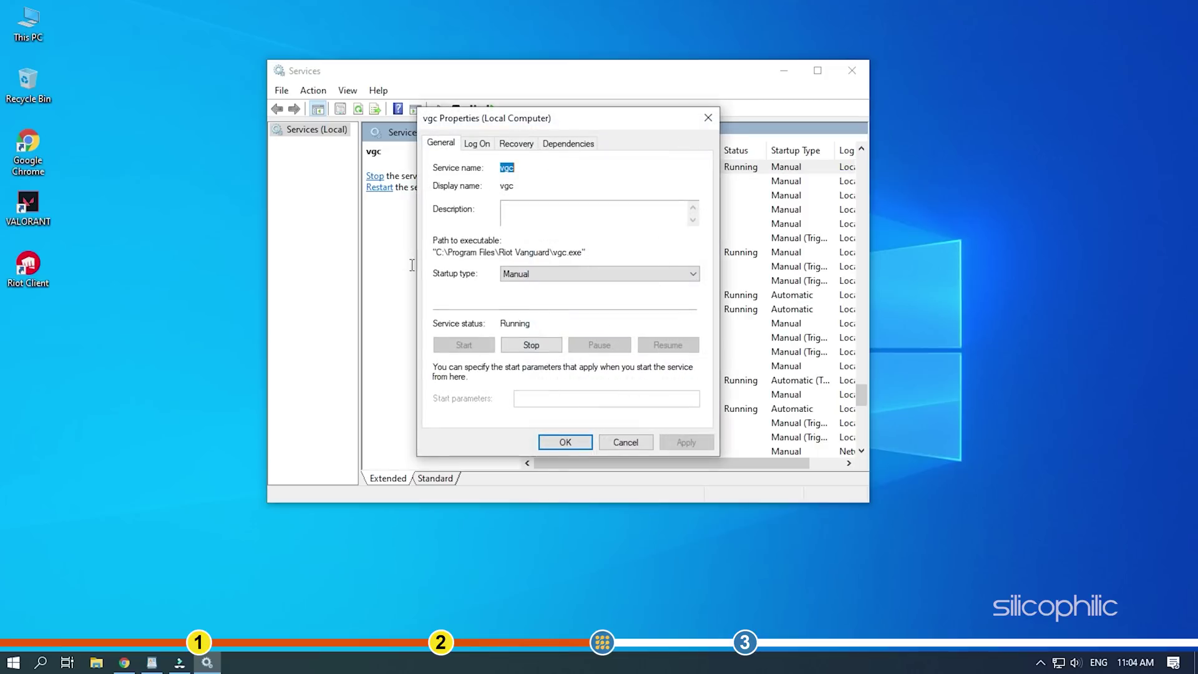
left_click(533, 346)
left_click(566, 310)
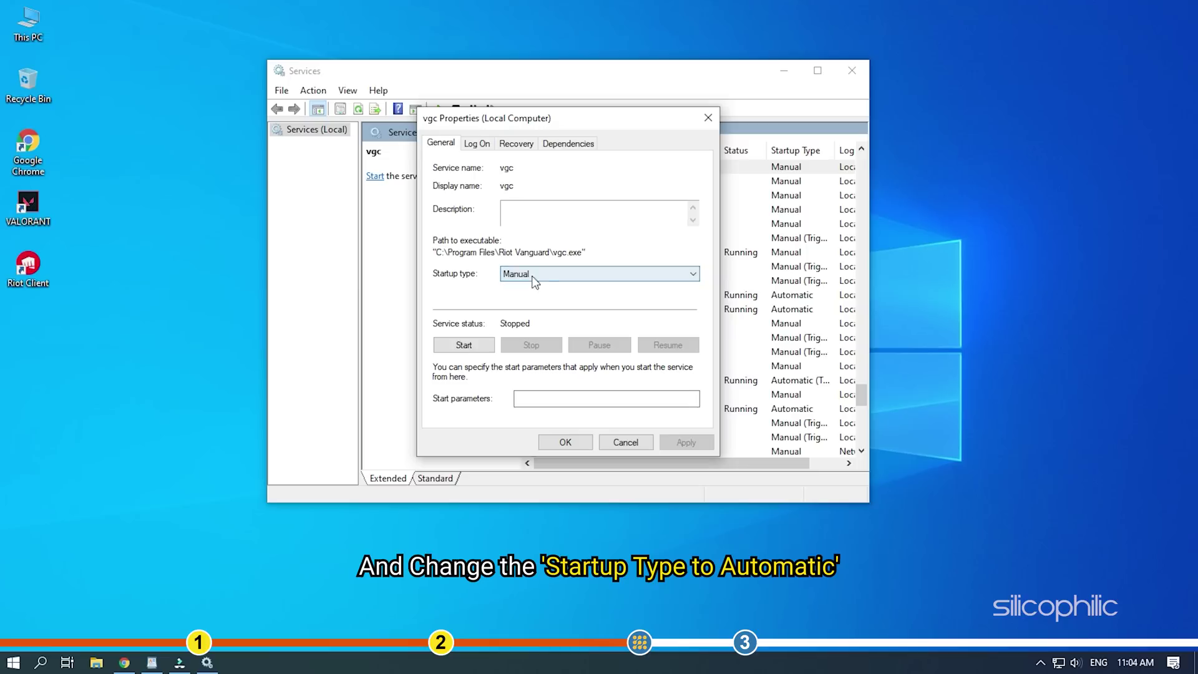
left_click(593, 276)
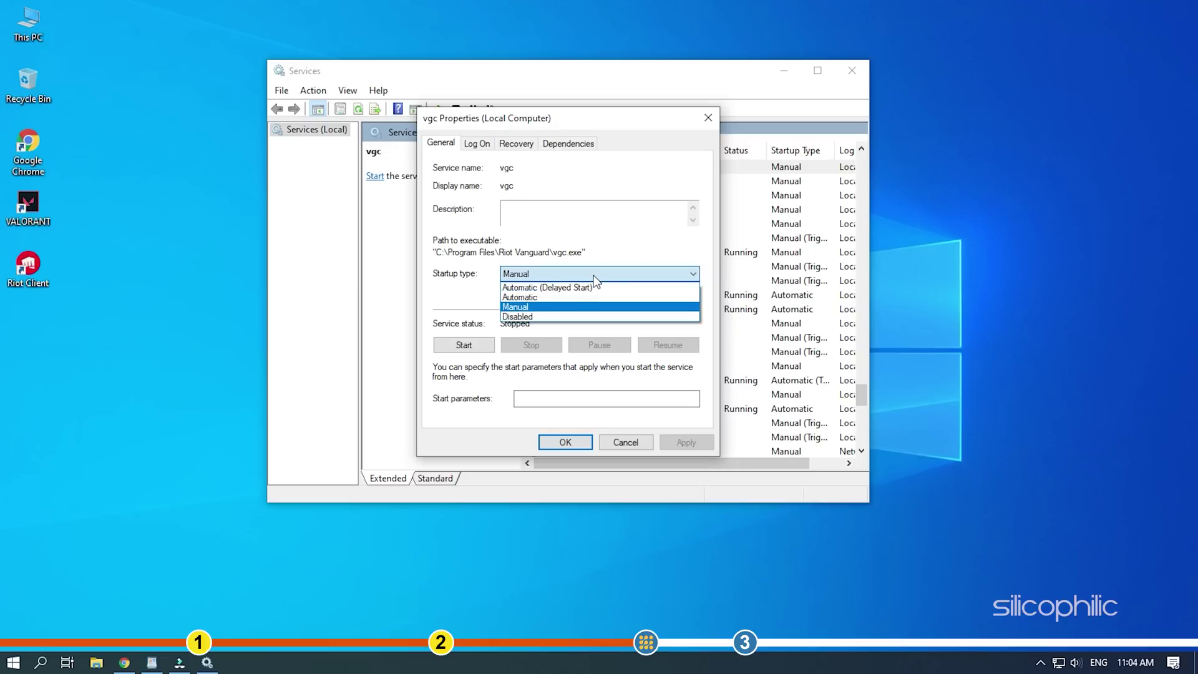
left_click(549, 297)
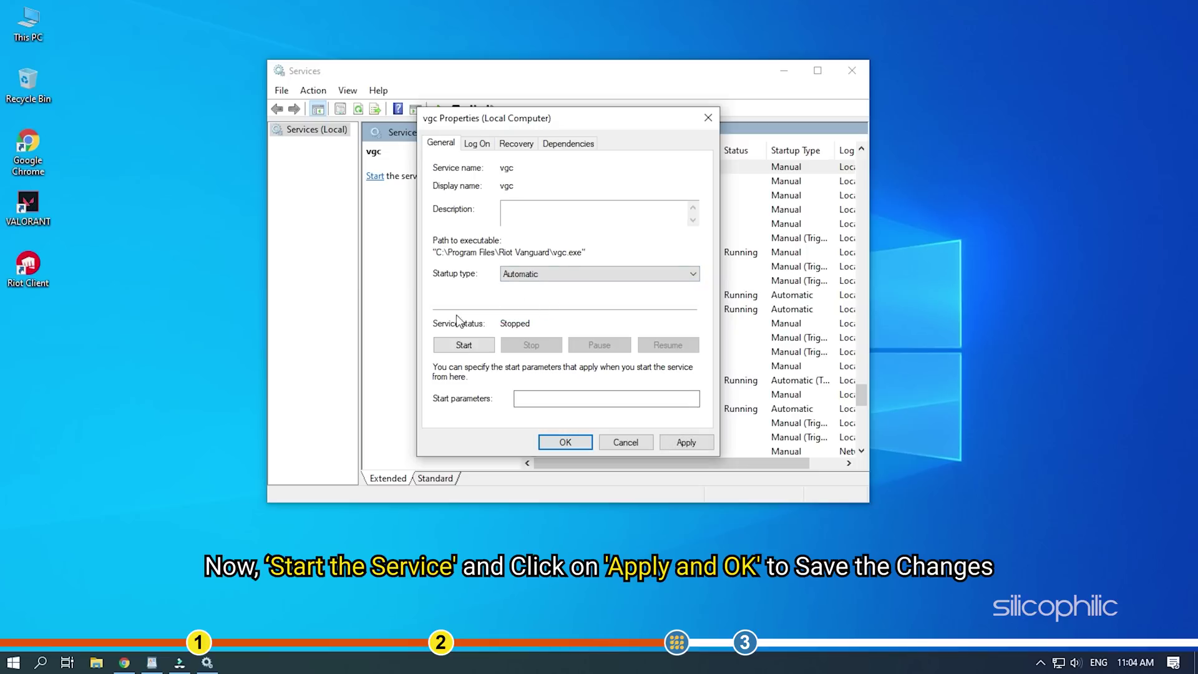
left_click(452, 346)
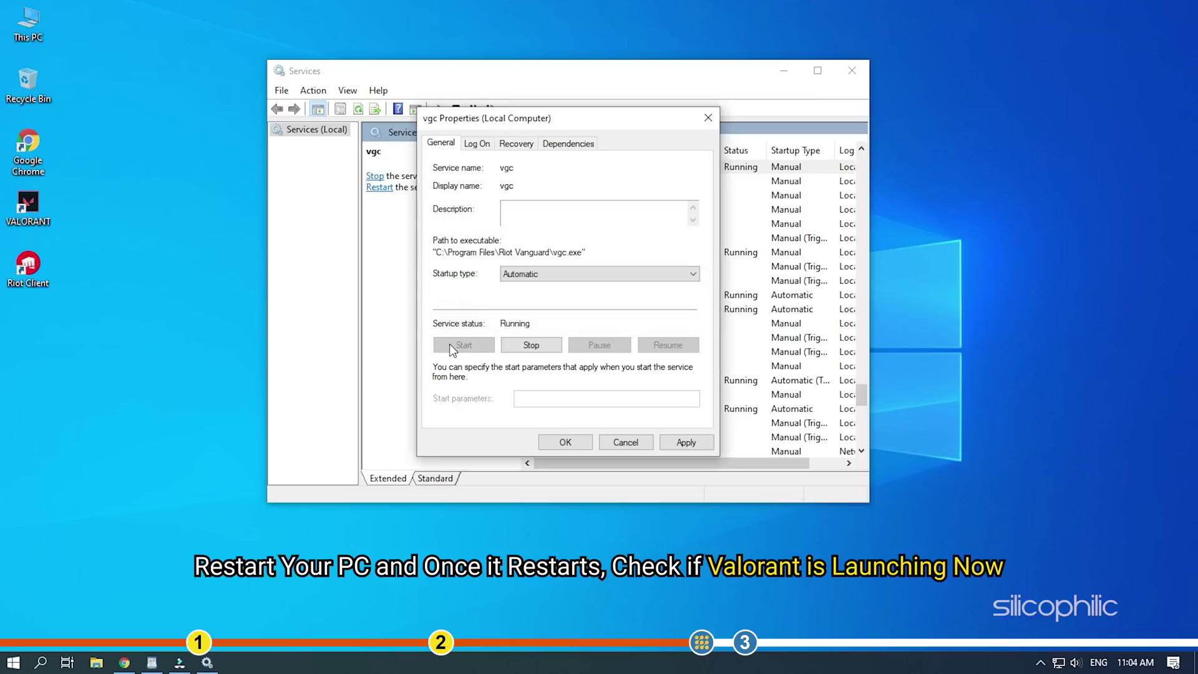
left_click(686, 442)
left_click(564, 442)
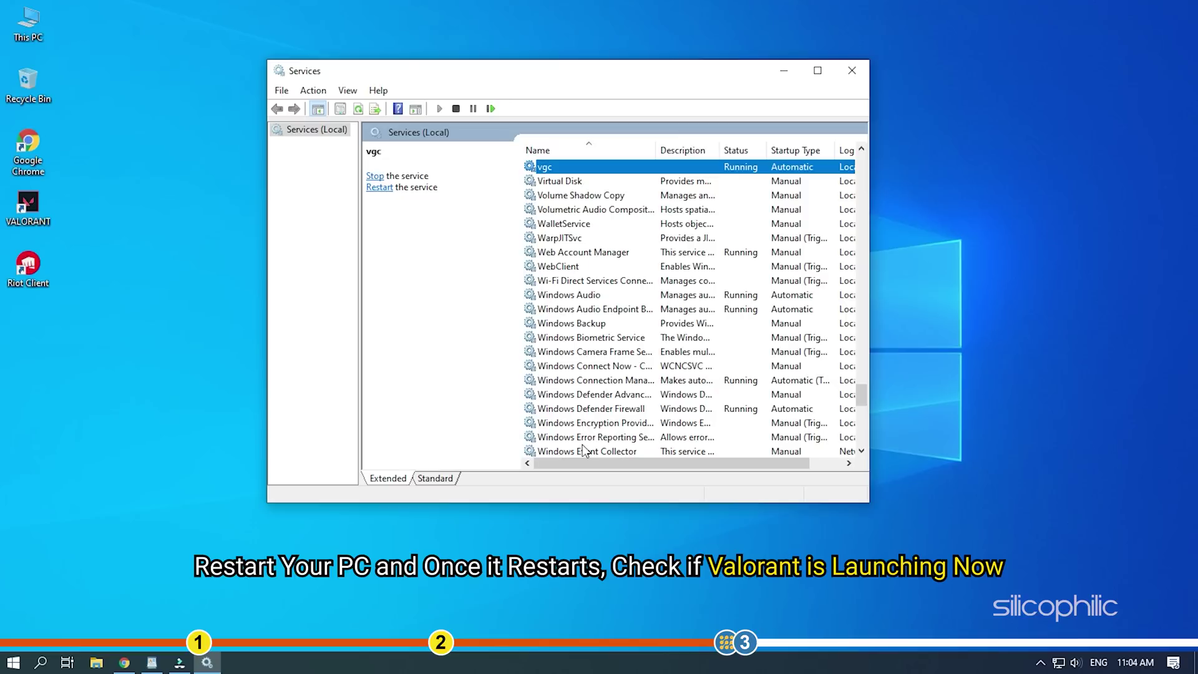
left_click(864, 70)
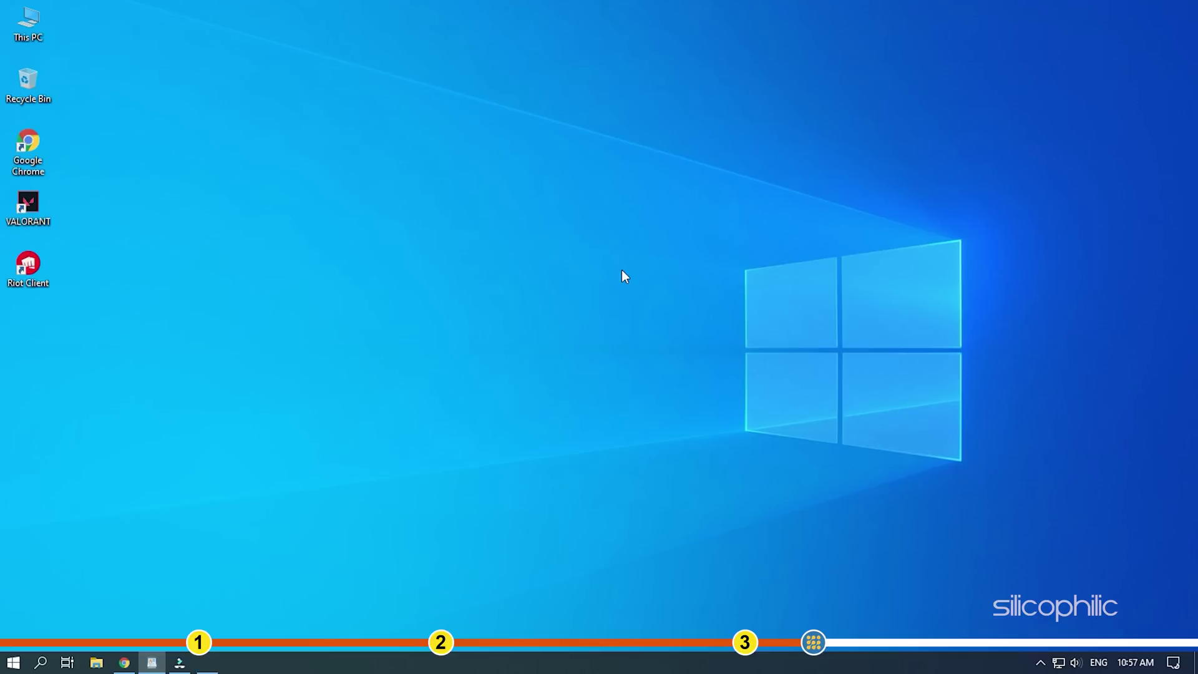
Step: Launch devmgmt.msc from the Run prompt and centre the Device Manager window
key("super+r")
left_click(142, 571)
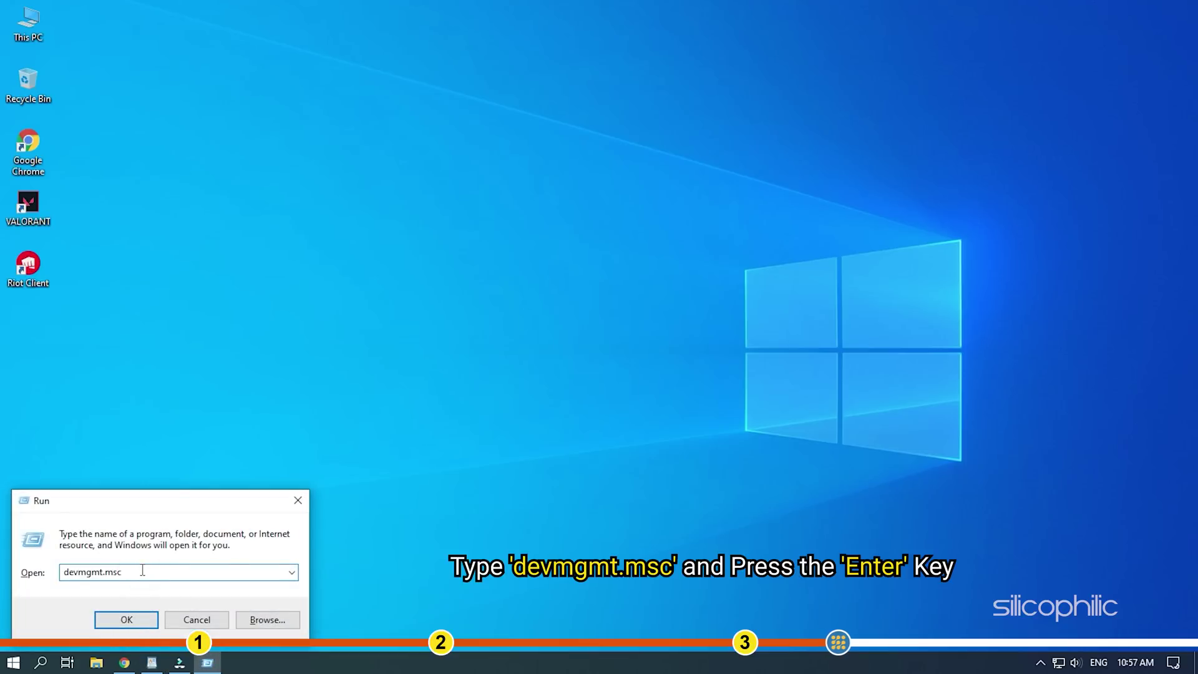
left_click(128, 617)
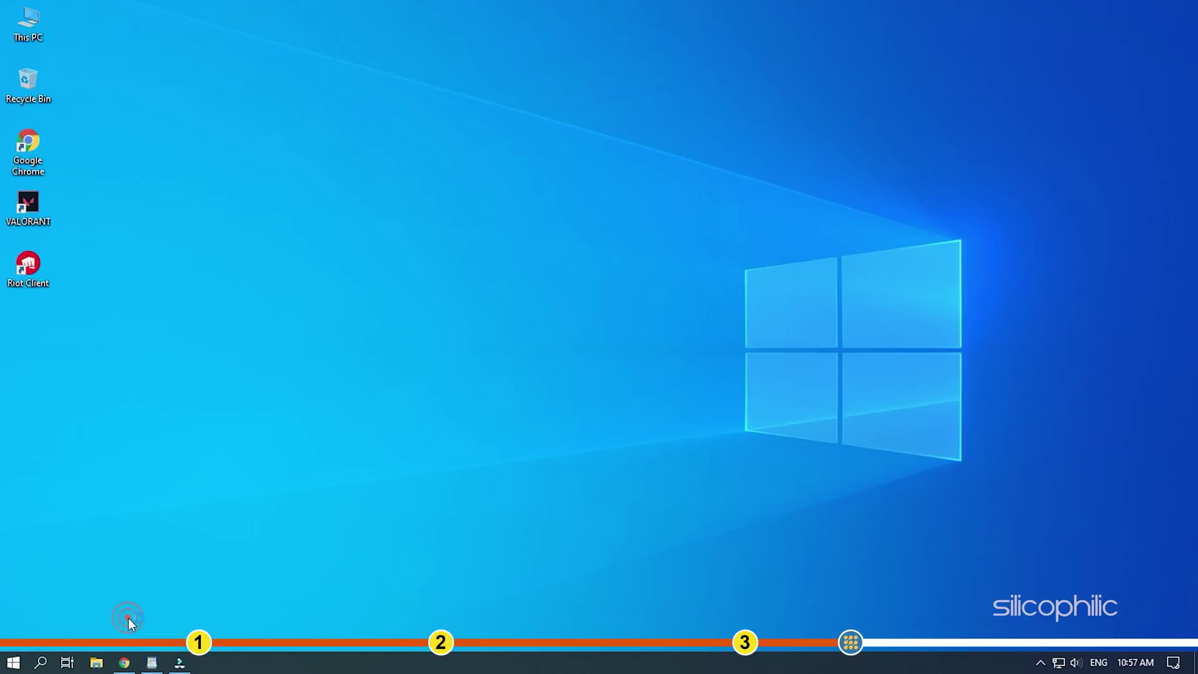
left_click_drag(388, 50, 628, 52)
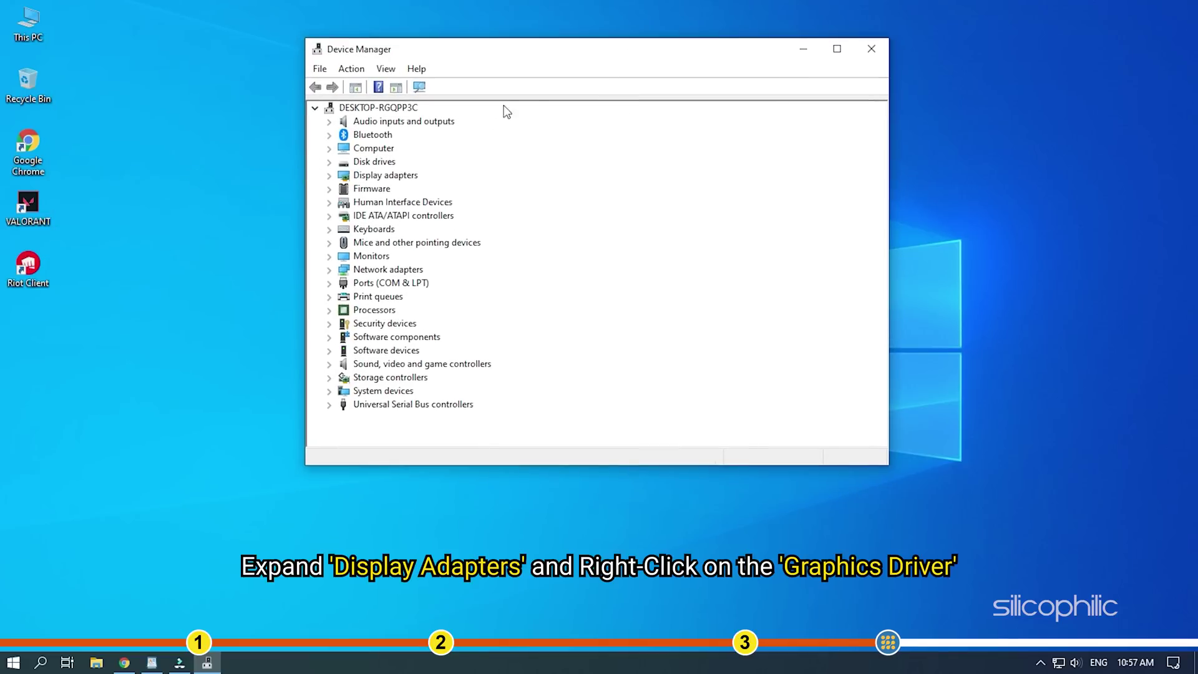
Step: Under Display adapters, search automatically for an updated AMD Radeon(TM) RX Vega 11 Graphics driver
left_click(330, 175)
left_click(374, 188)
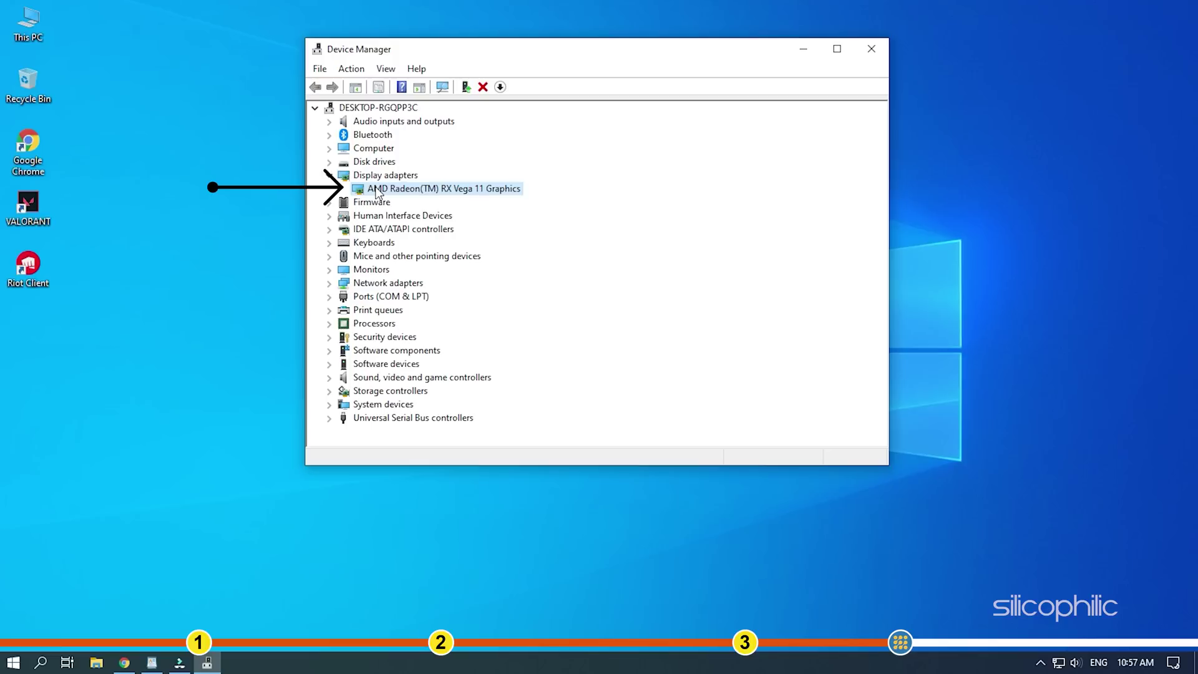
right_click(479, 197)
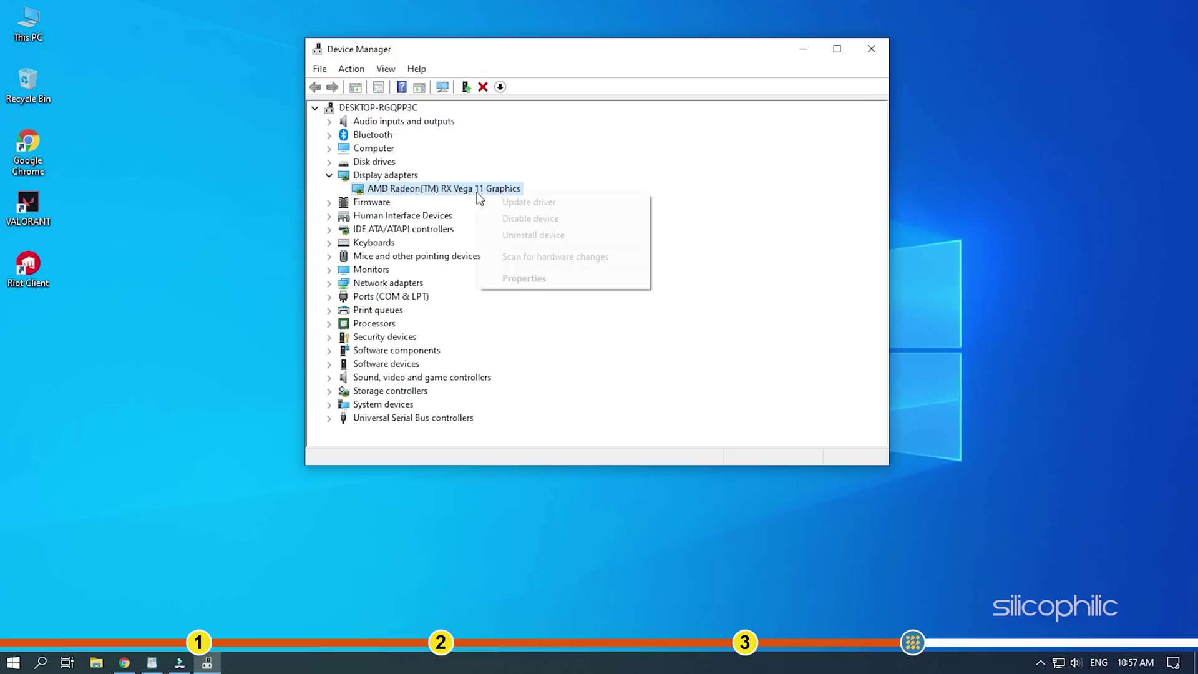
left_click(552, 202)
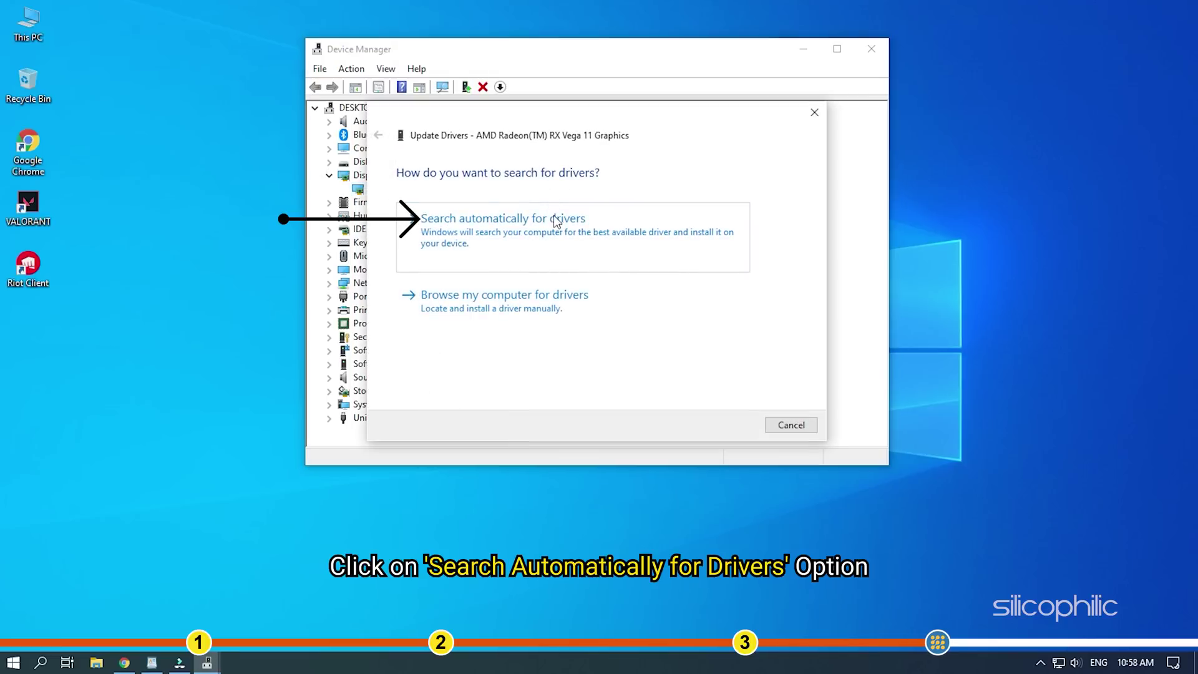
left_click(600, 224)
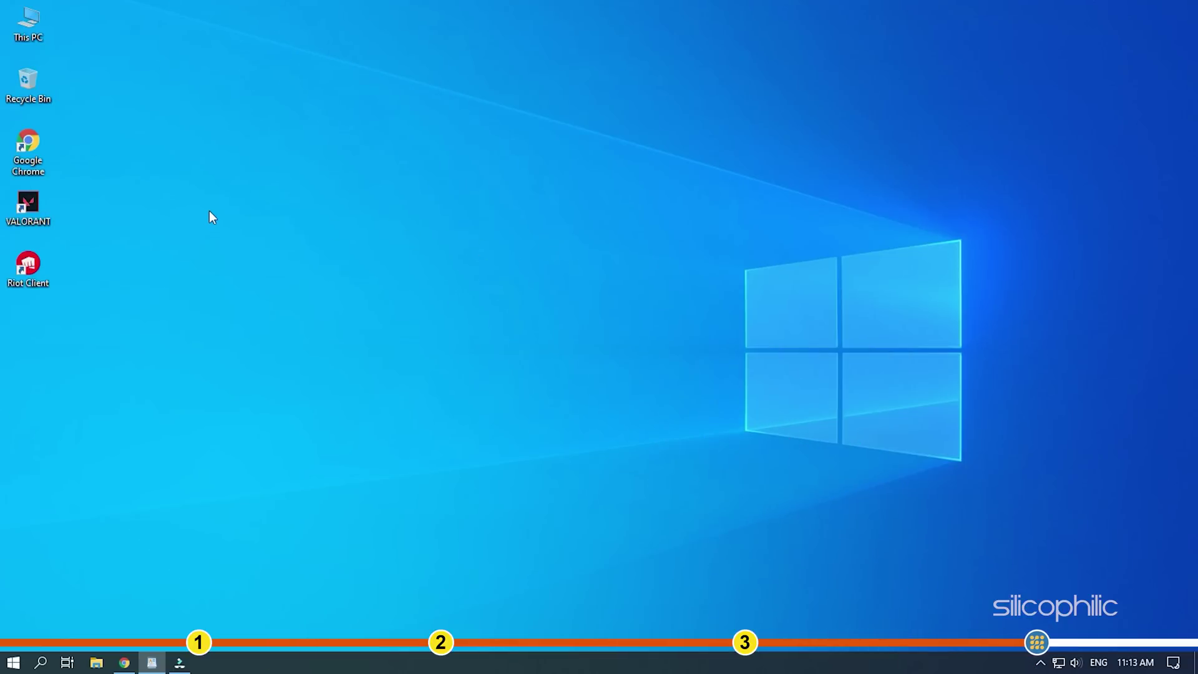
Step: Start VALORANT from its desktop shortcut
double_click(30, 204)
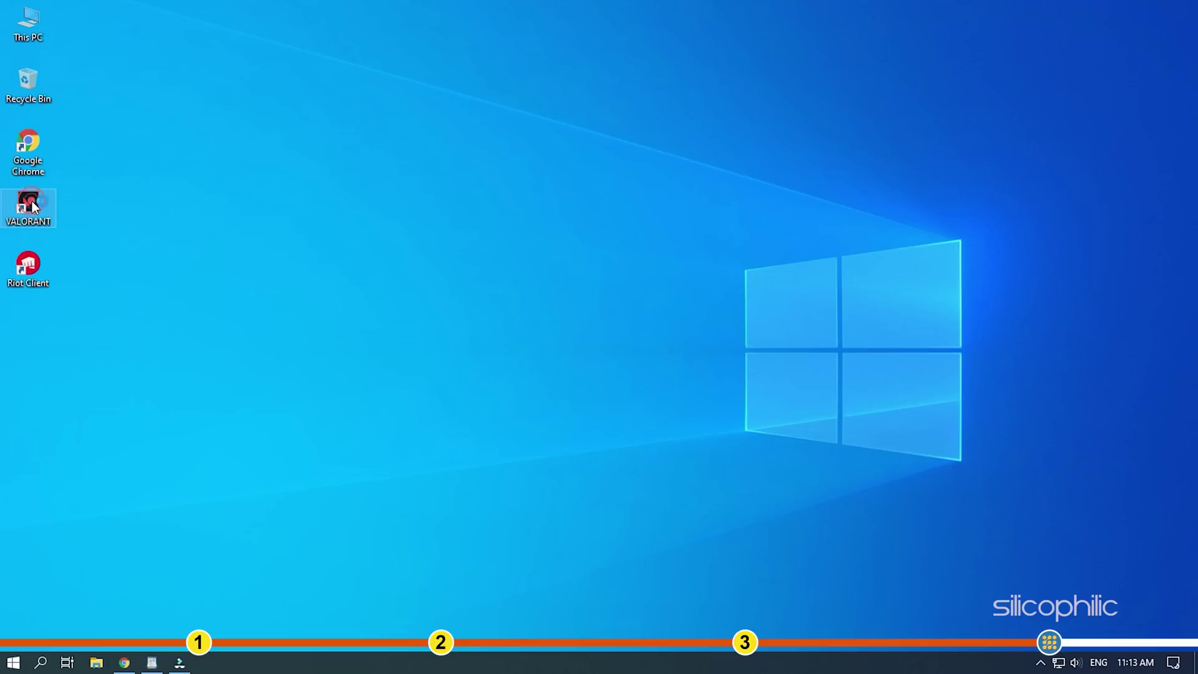